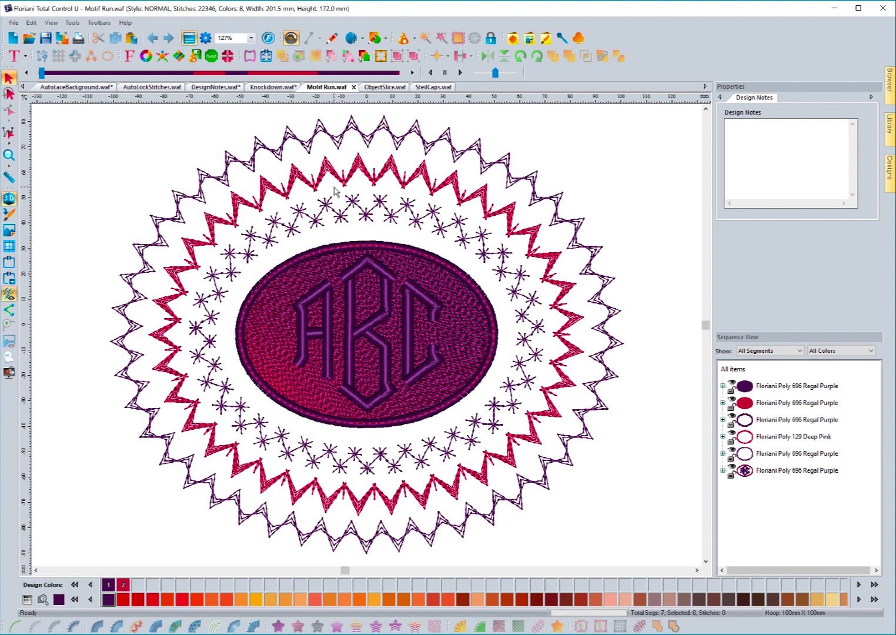
- Select the star motif ring around the oval and enable Multiple motifs for it
left_click(324, 207)
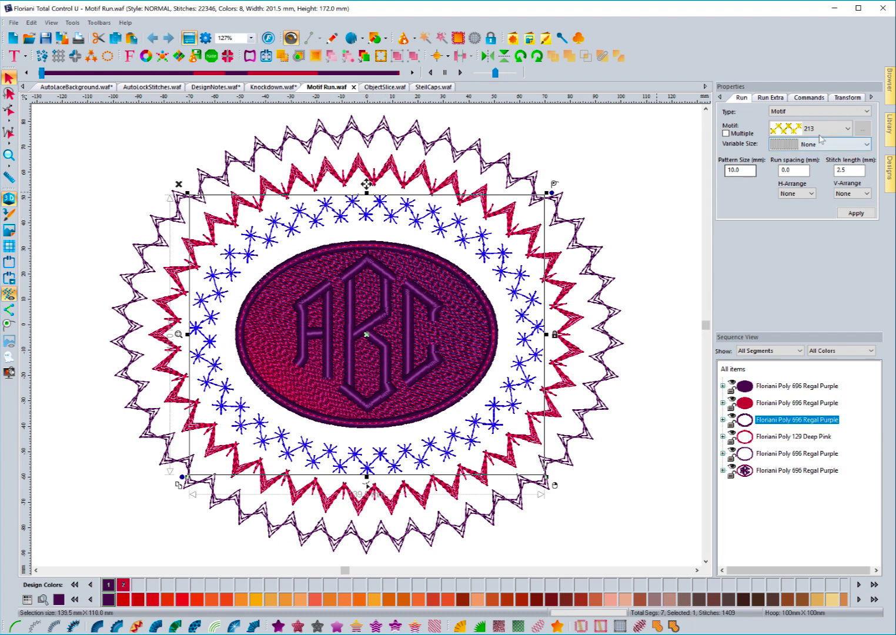
left_click(726, 133)
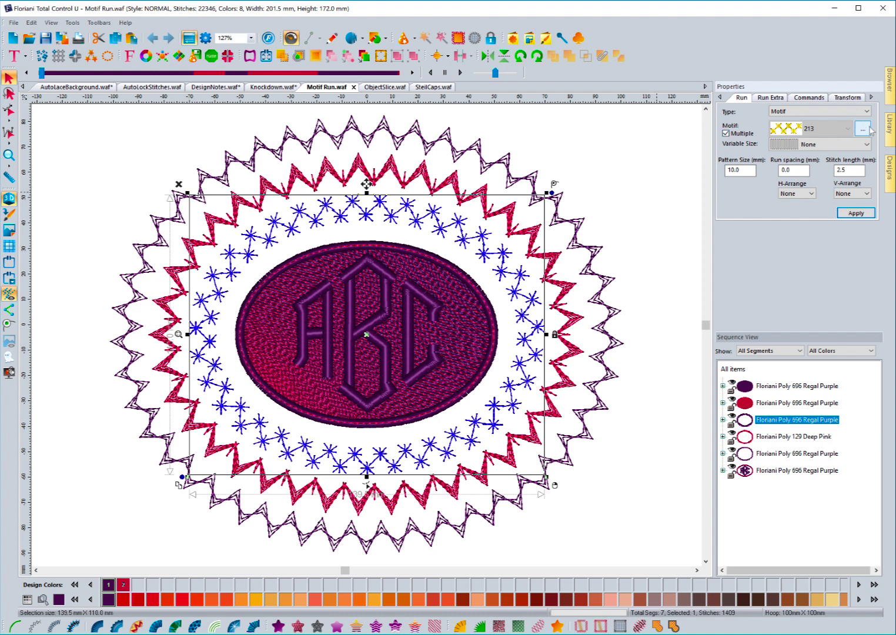
left_click(862, 129)
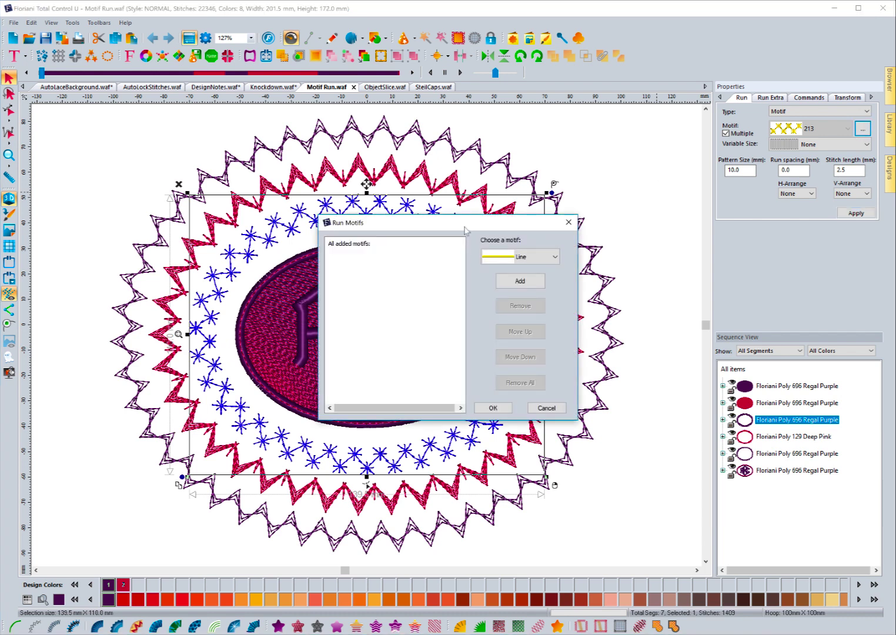
left_click_drag(468, 222, 576, 158)
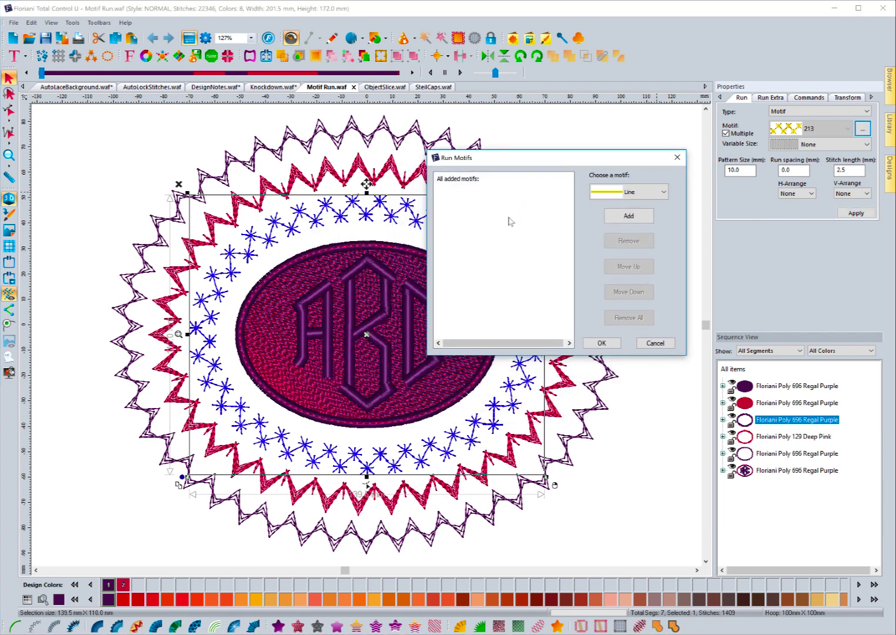
left_click(619, 218)
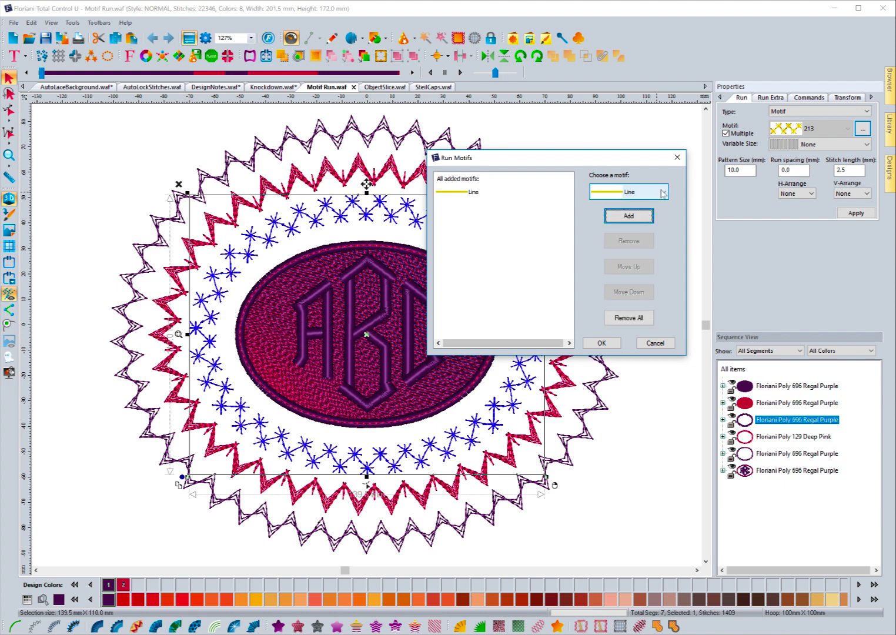
left_click(474, 192)
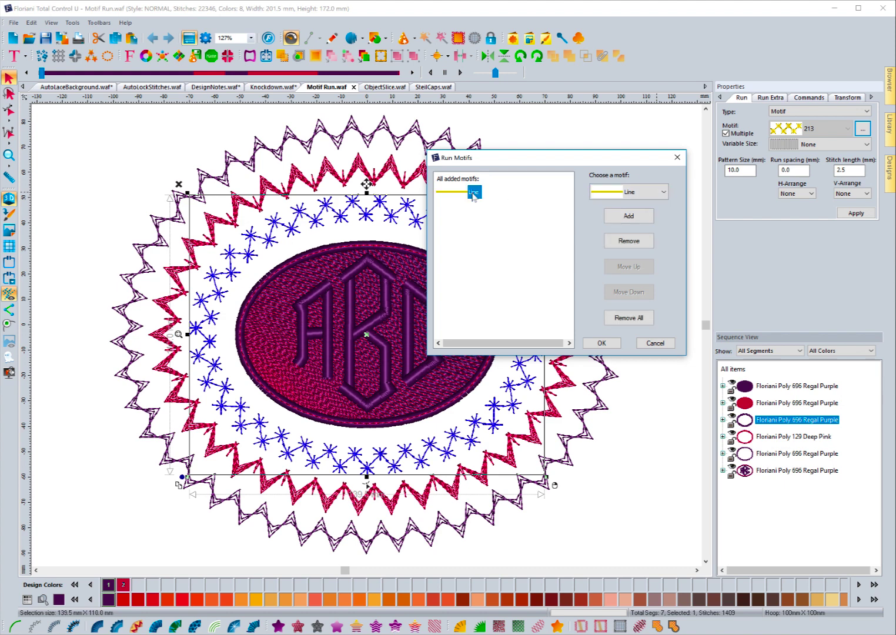
left_click(631, 242)
- Add motifs 216 and 224 to the star ring's Run Motifs list
left_click(662, 194)
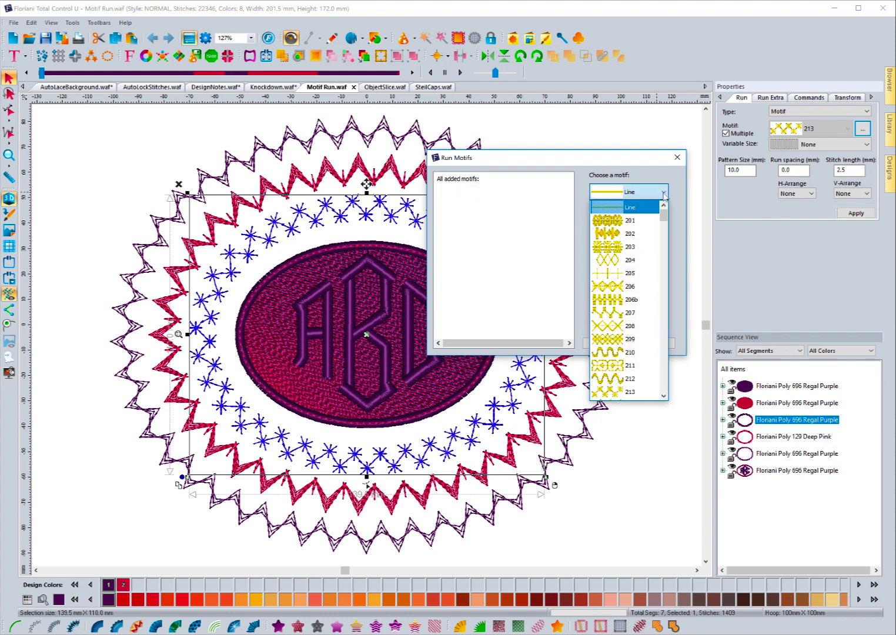
scroll(626, 247, "down", 2)
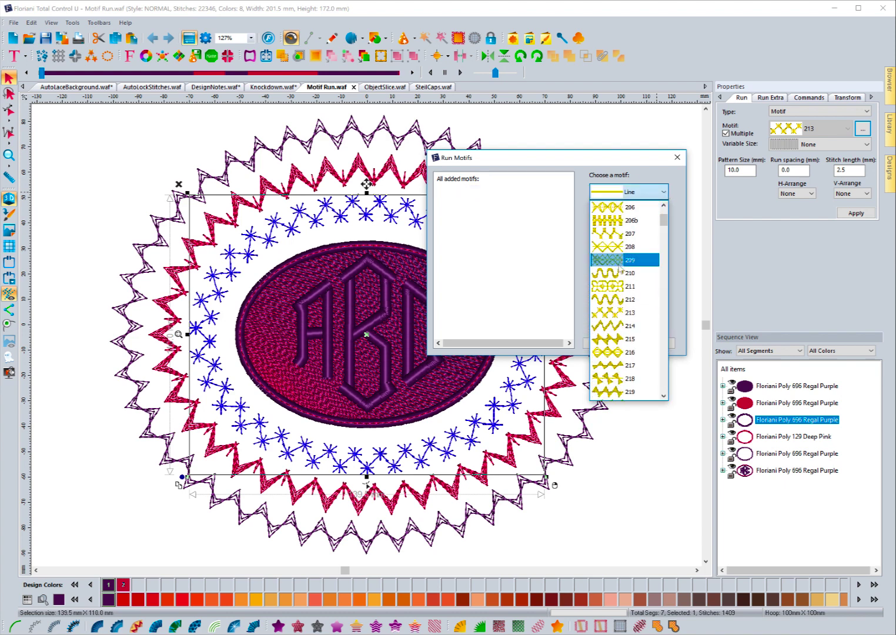
scroll(621, 301, "down", 1)
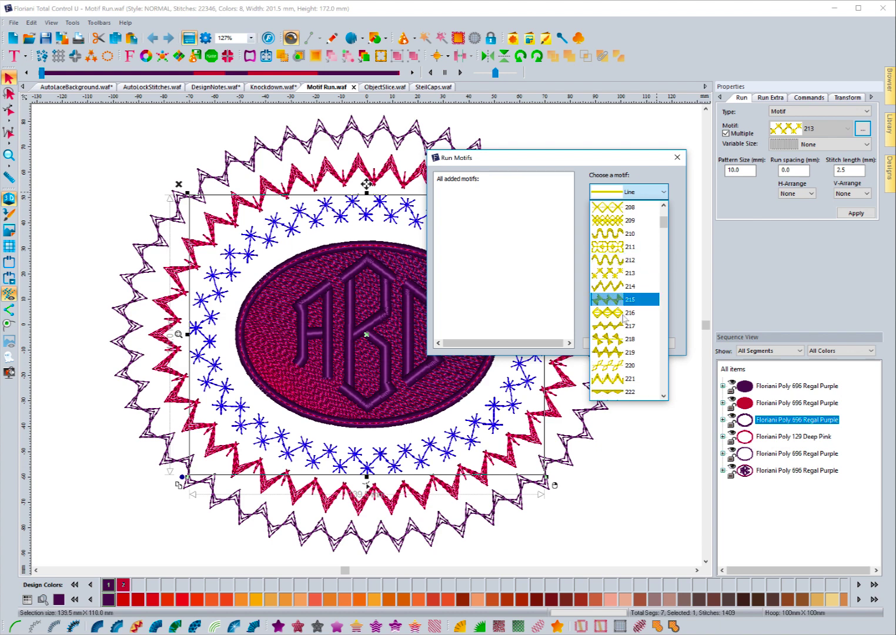
left_click(620, 314)
left_click(631, 217)
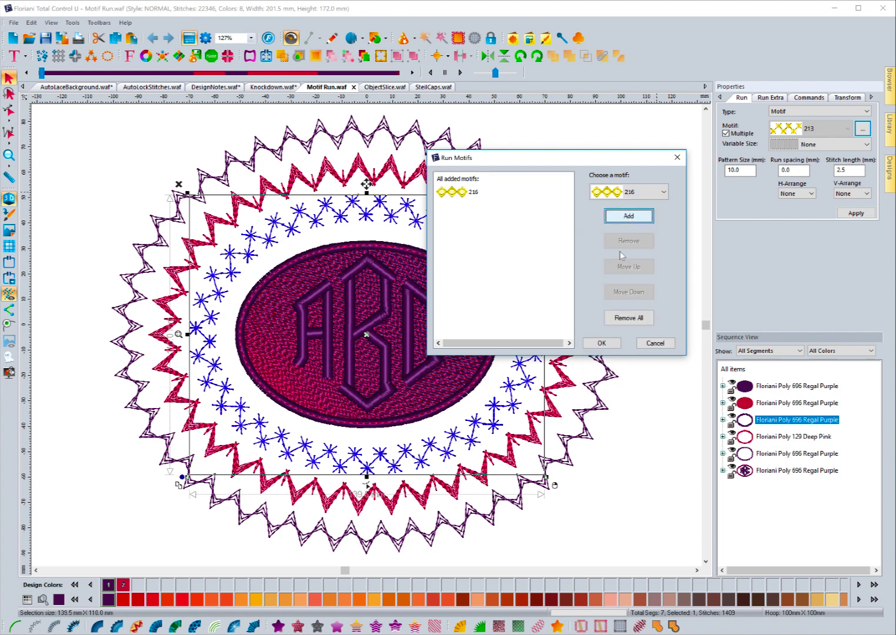
left_click(645, 192)
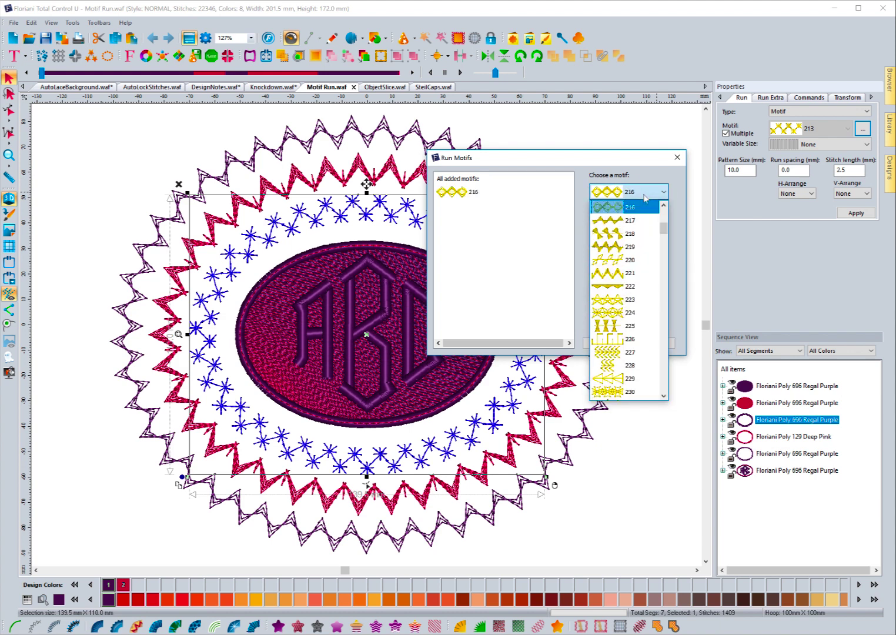
left_click(620, 312)
left_click(633, 219)
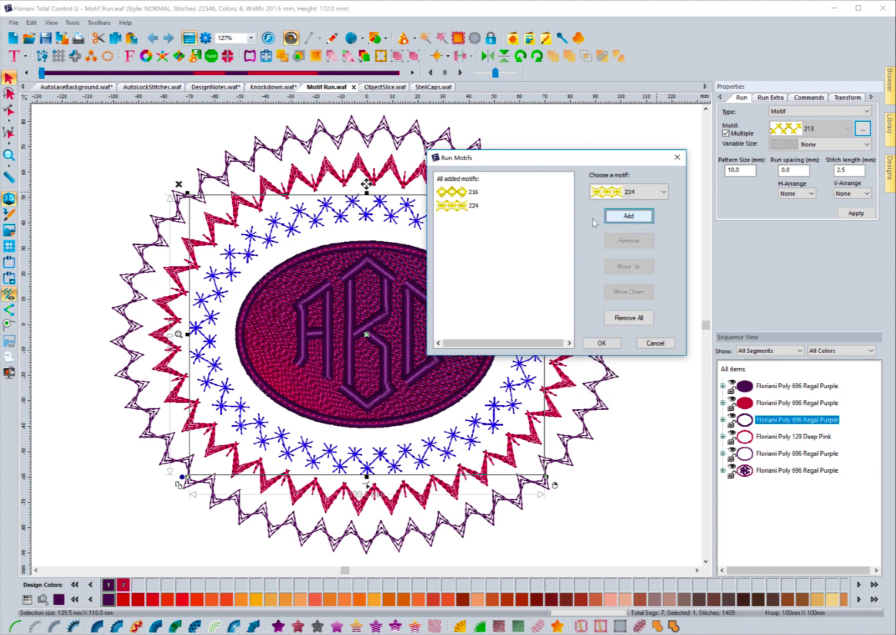
- Add motifs 234, 248 and 313 to the Run Motifs list
left_click(653, 195)
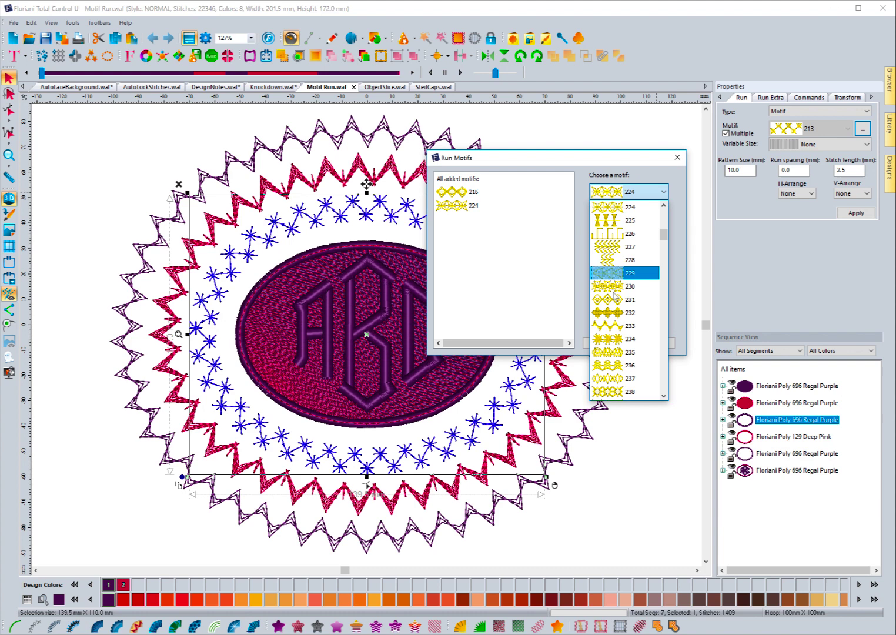
left_click(617, 338)
left_click(629, 215)
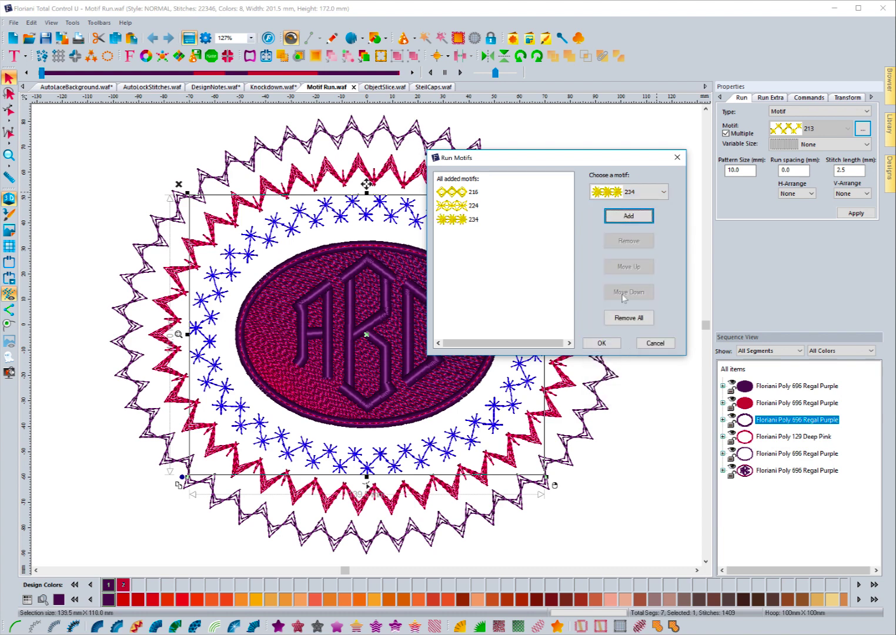
left_click(645, 194)
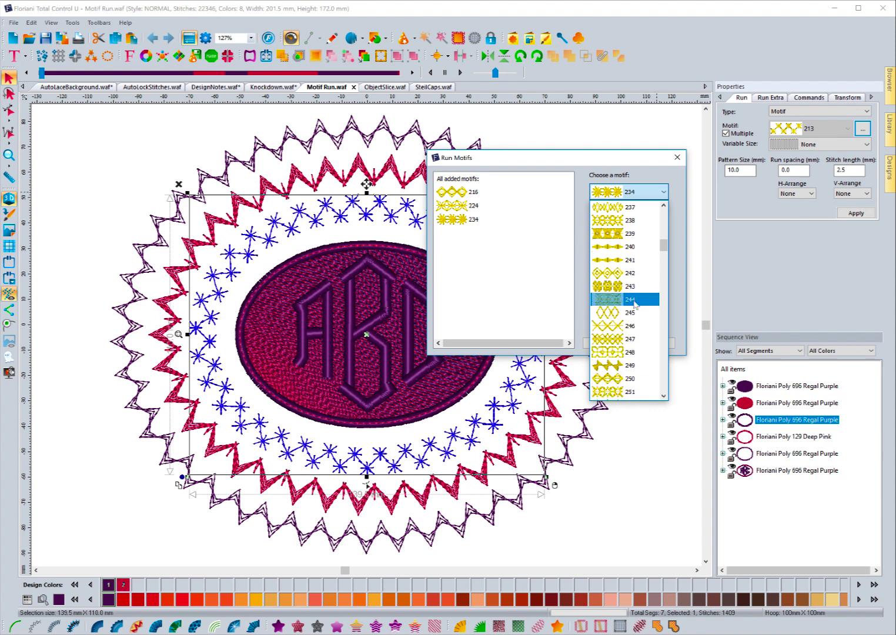
left_click(625, 362)
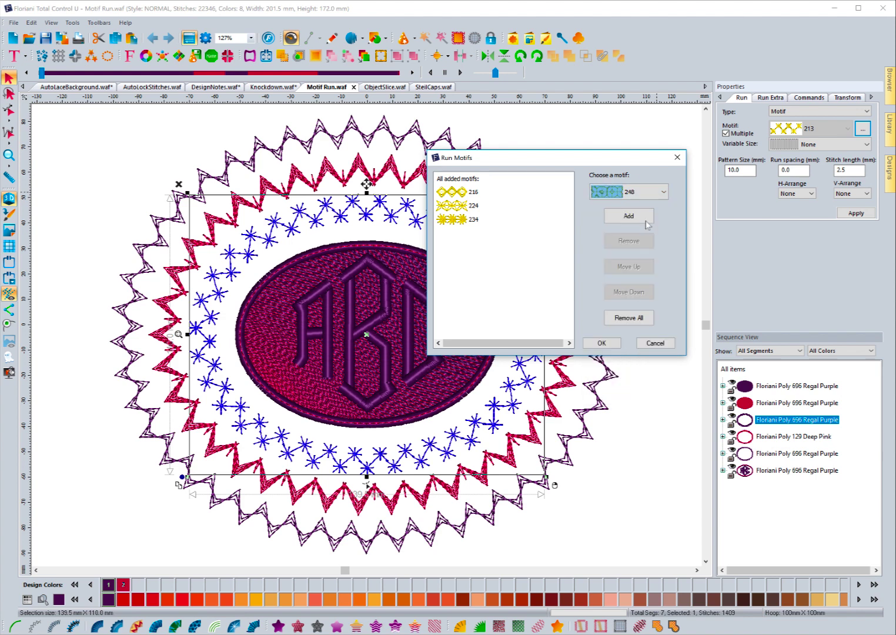
left_click(628, 215)
left_click(649, 191)
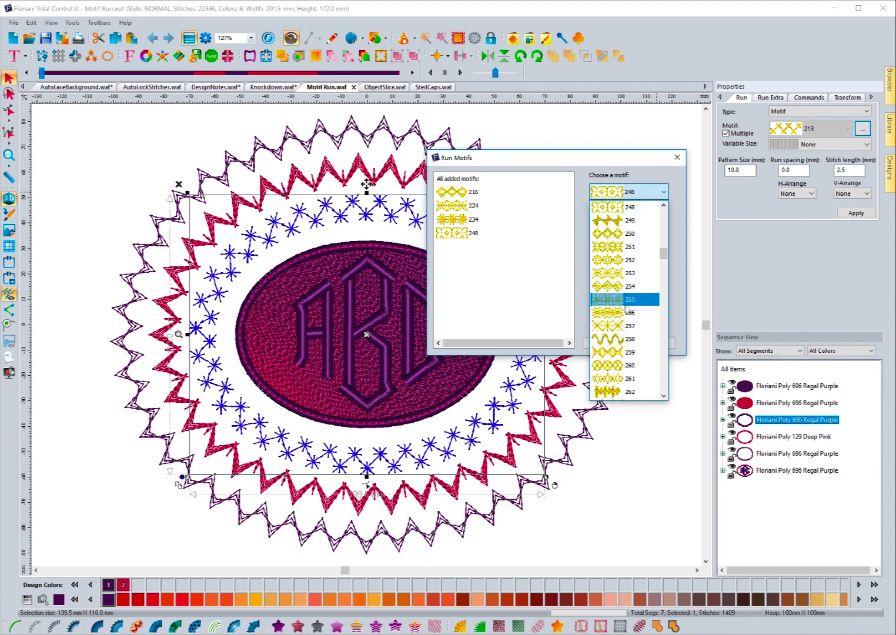
scroll(630, 294, "down", 3)
scroll(630, 300, "down", 2)
scroll(628, 310, "down", 2)
scroll(626, 307, "down", 2)
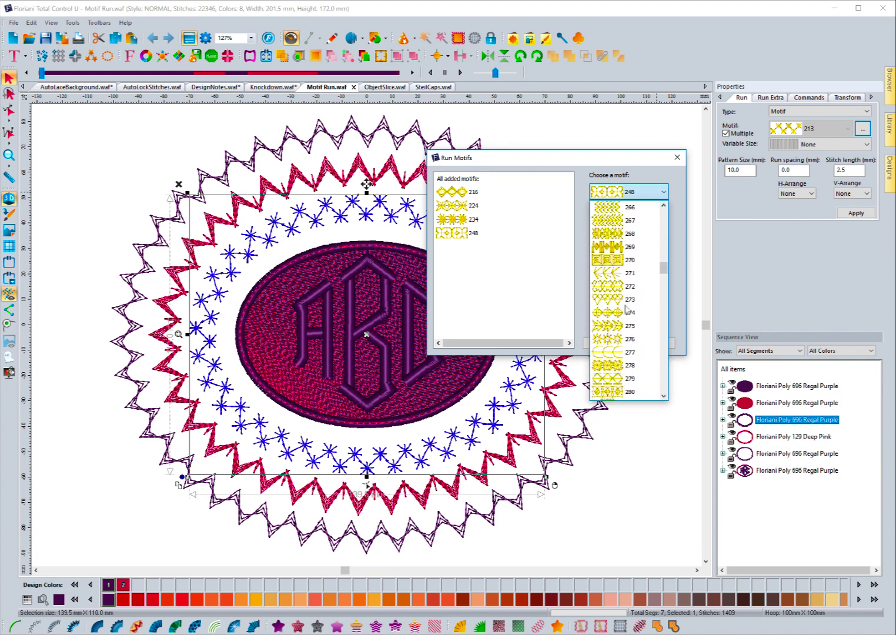
scroll(623, 321, "down", 1)
scroll(620, 329, "down", 1)
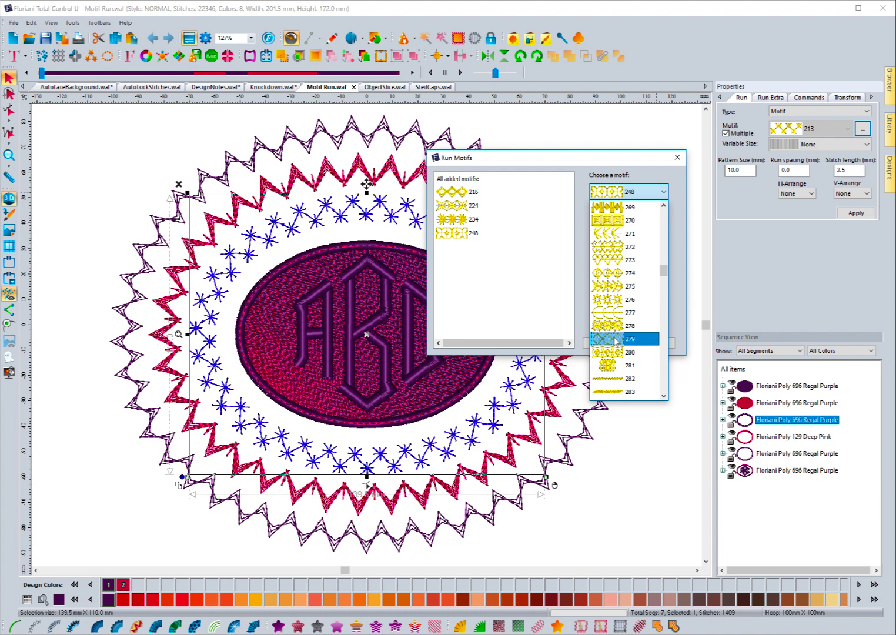
scroll(614, 341, "down", 4)
scroll(614, 341, "down", 4)
scroll(615, 342, "down", 4)
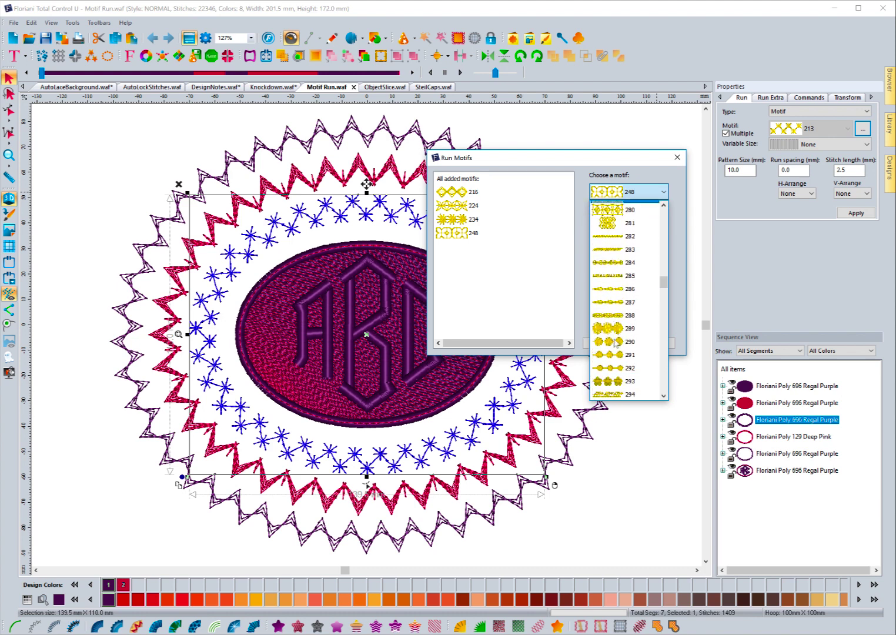
scroll(616, 343, "down", 3)
scroll(616, 342, "down", 5)
scroll(616, 343, "down", 6)
scroll(616, 342, "down", 5)
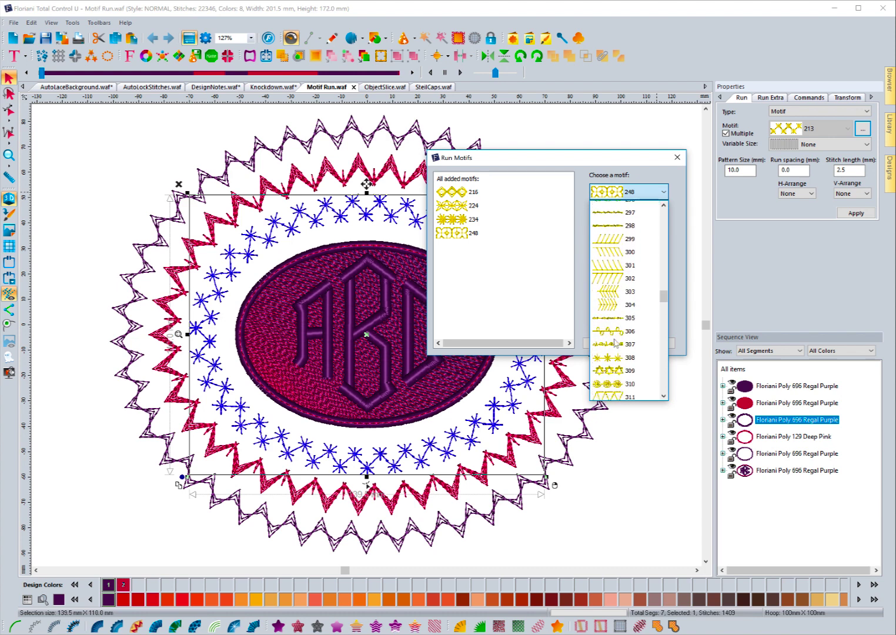
scroll(615, 342, "down", 6)
scroll(616, 341, "down", 2)
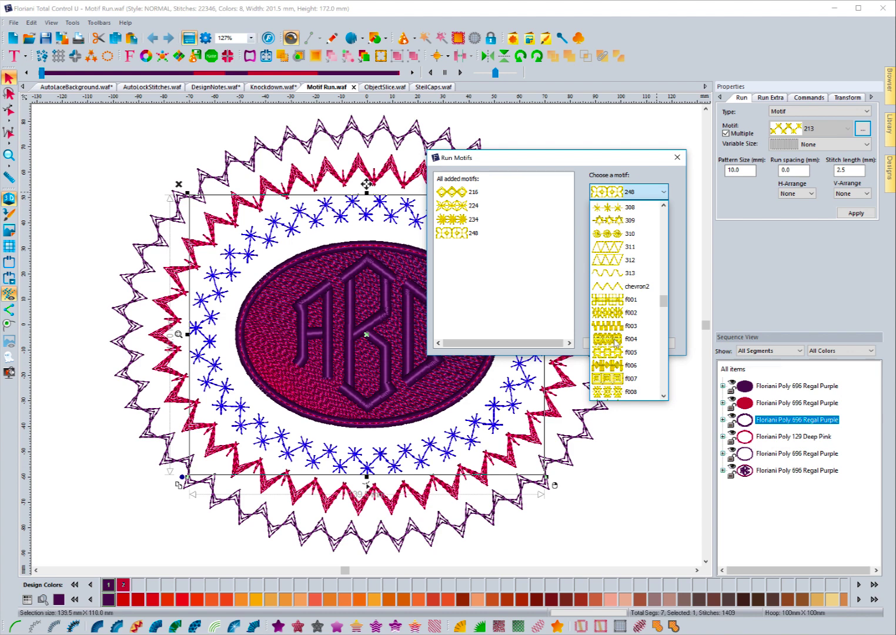
left_click(609, 274)
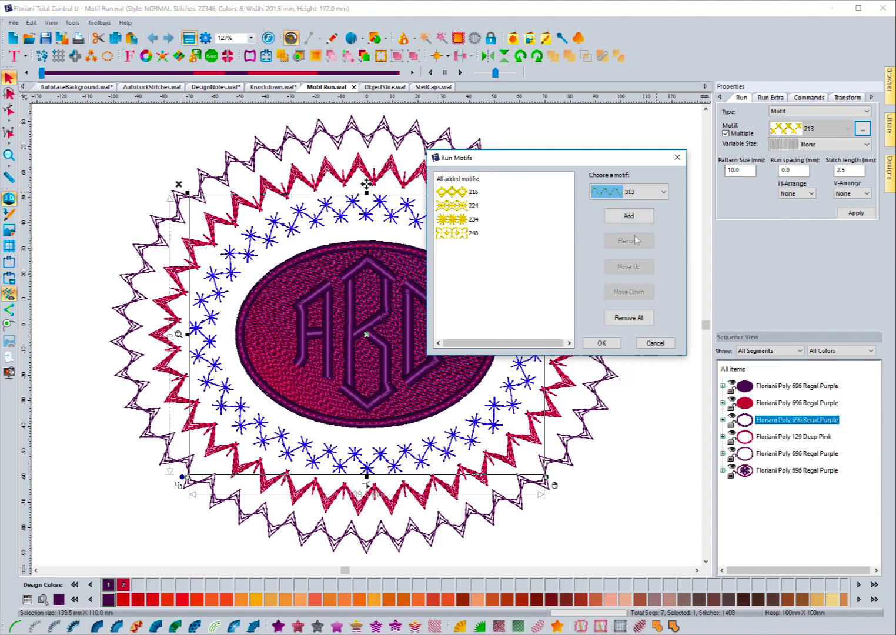
left_click(633, 217)
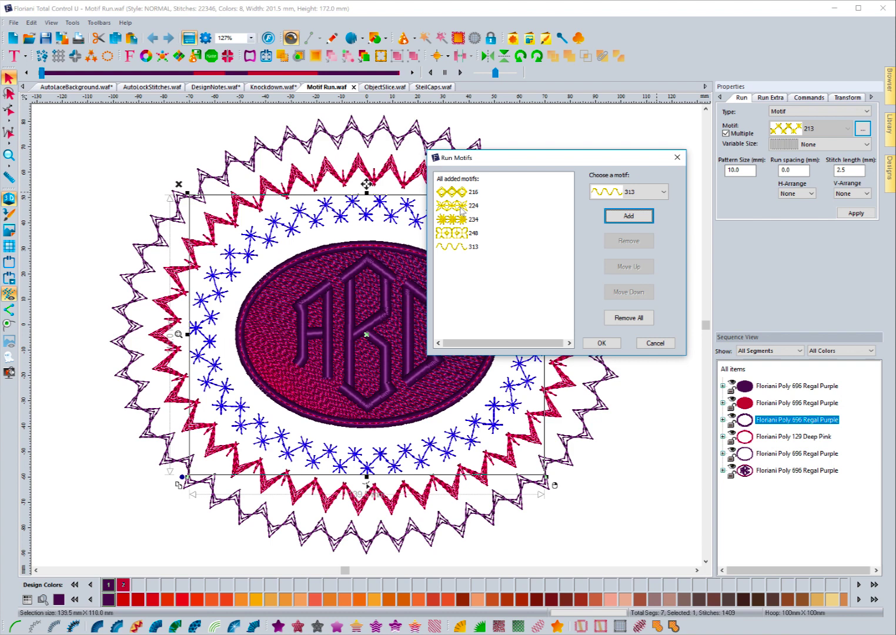
- Reorder the motif list to 234, 216, 248, 224, 313, moving 224 below 248
left_click(454, 219)
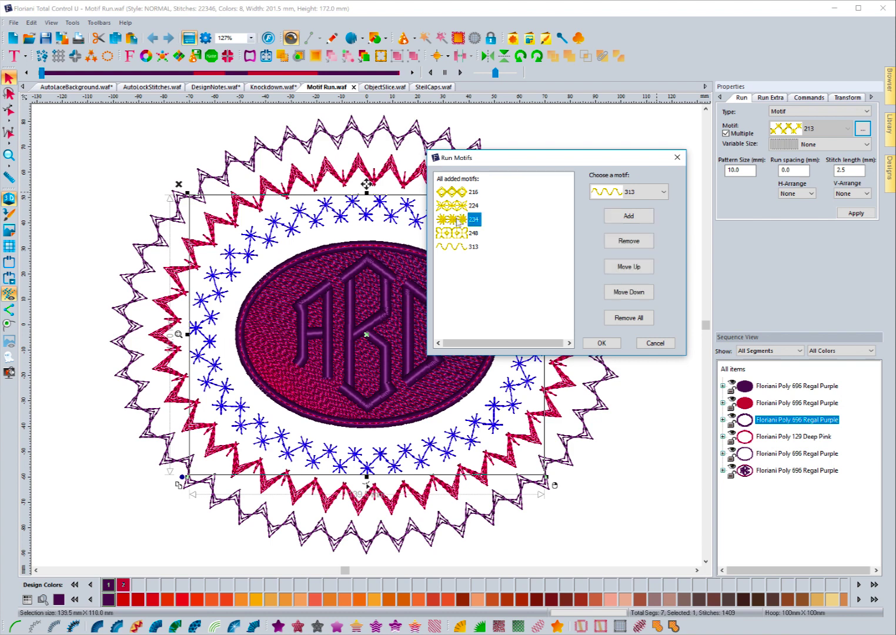
left_click(629, 266)
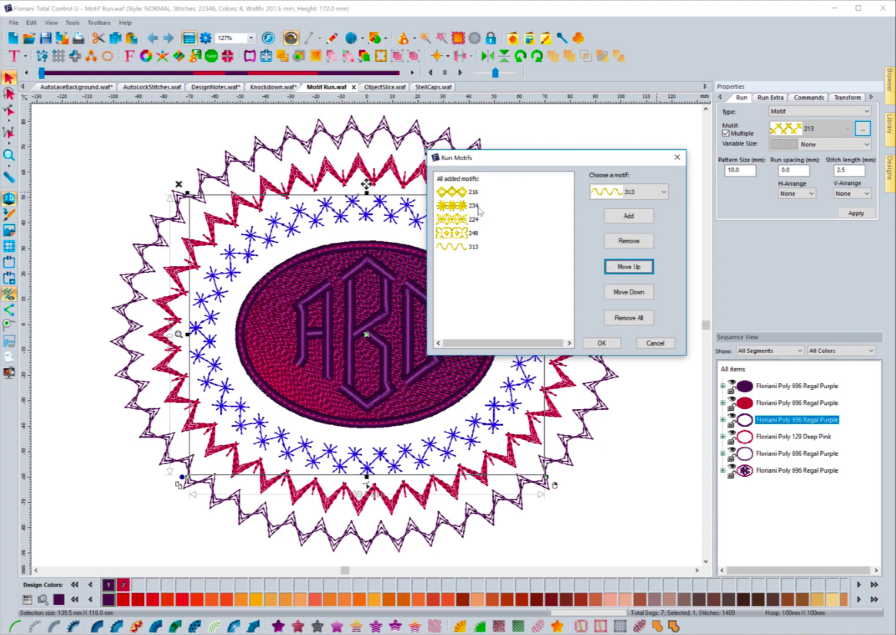
left_click(478, 207)
left_click(635, 270)
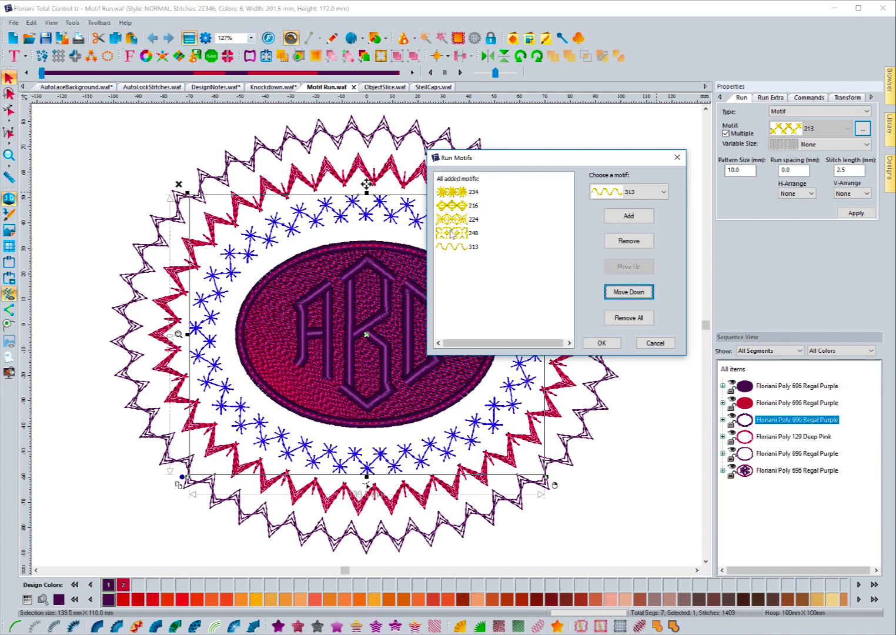
left_click(452, 233)
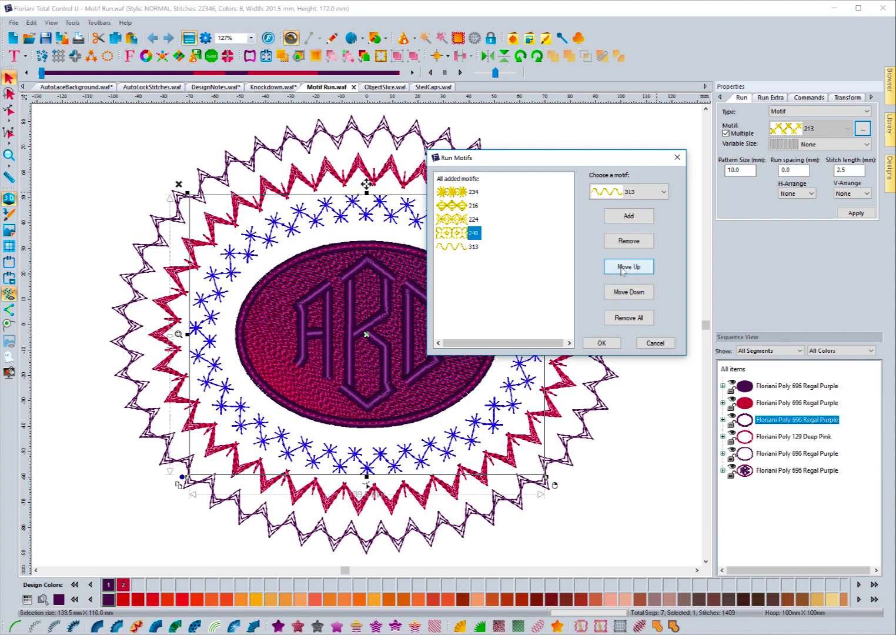
left_click(449, 221)
left_click(620, 292)
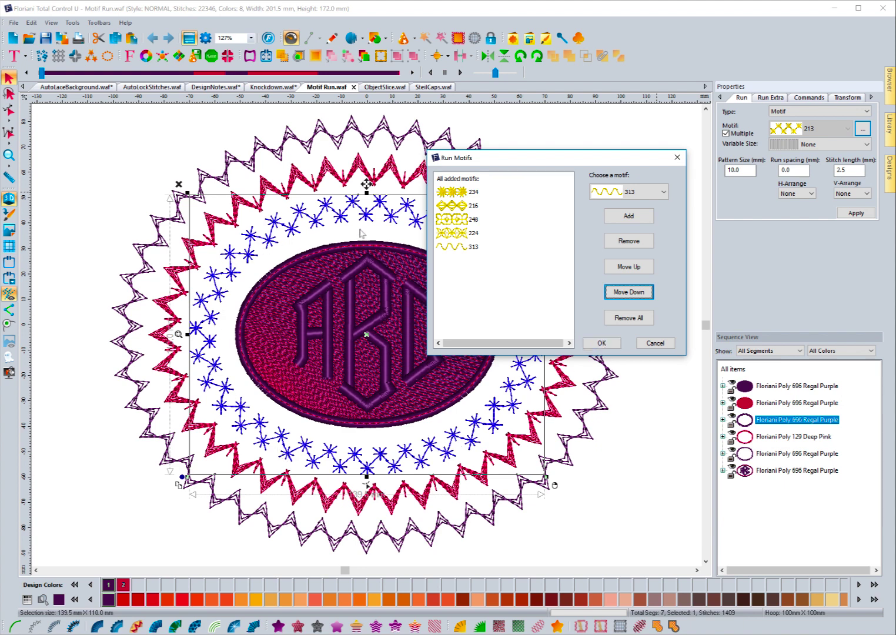
- Apply the 234, 216, 248, 224, 313 sequence to the star ring, then reopen its motif list
left_click(604, 344)
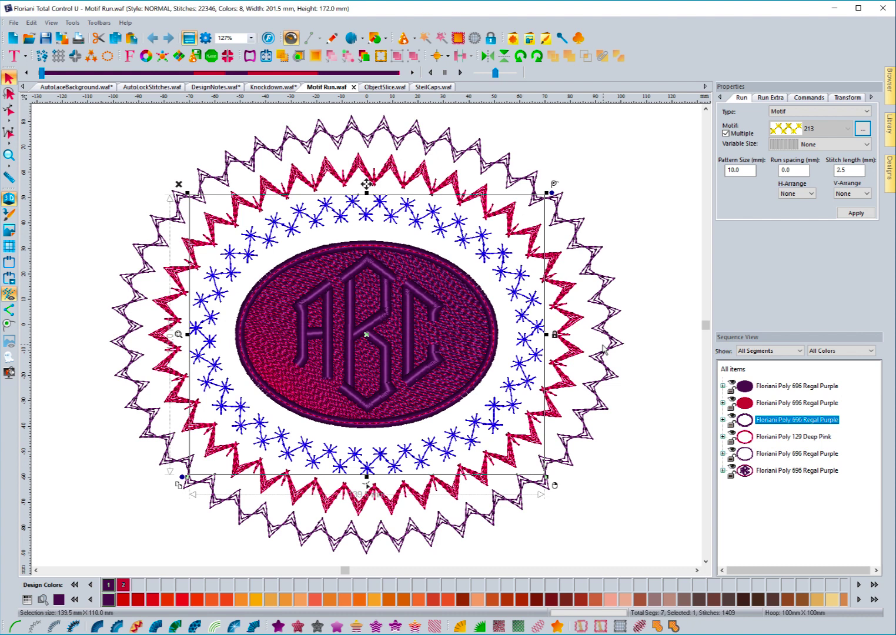
left_click(861, 214)
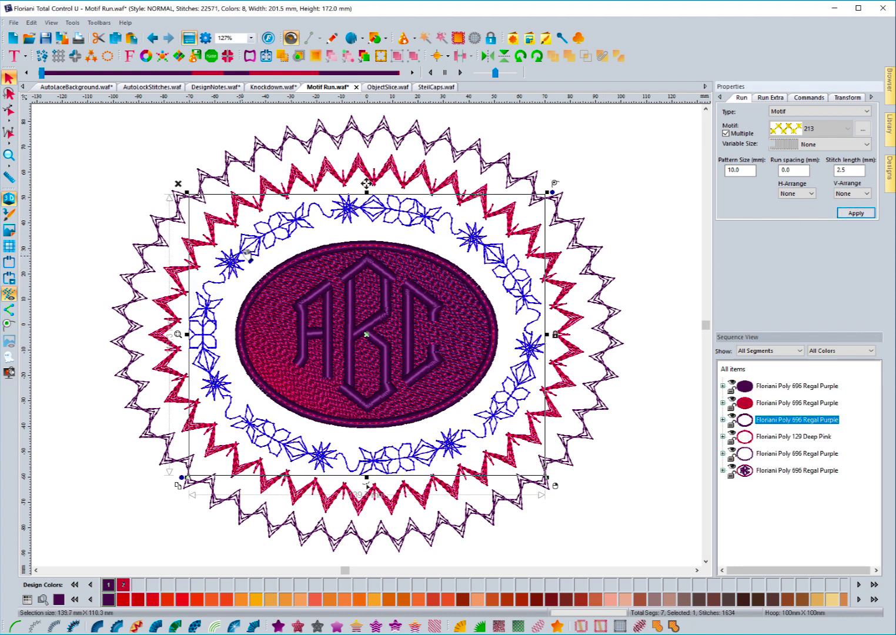
left_click(646, 210)
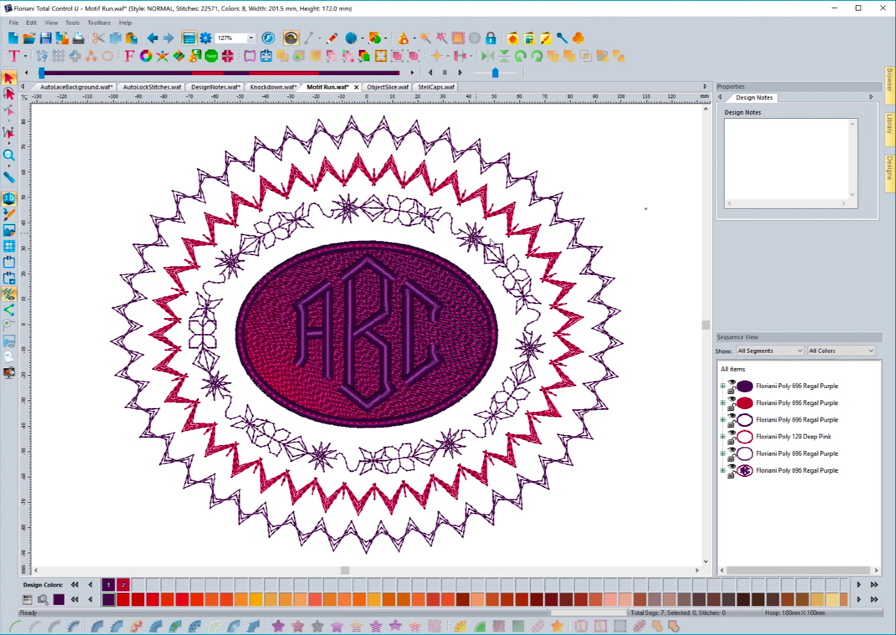
left_click(381, 465)
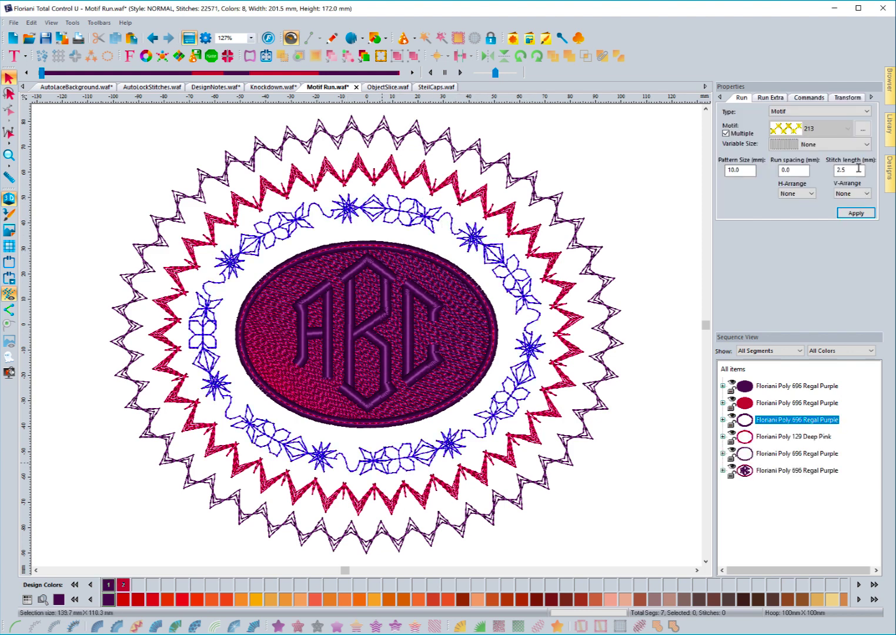
left_click(863, 128)
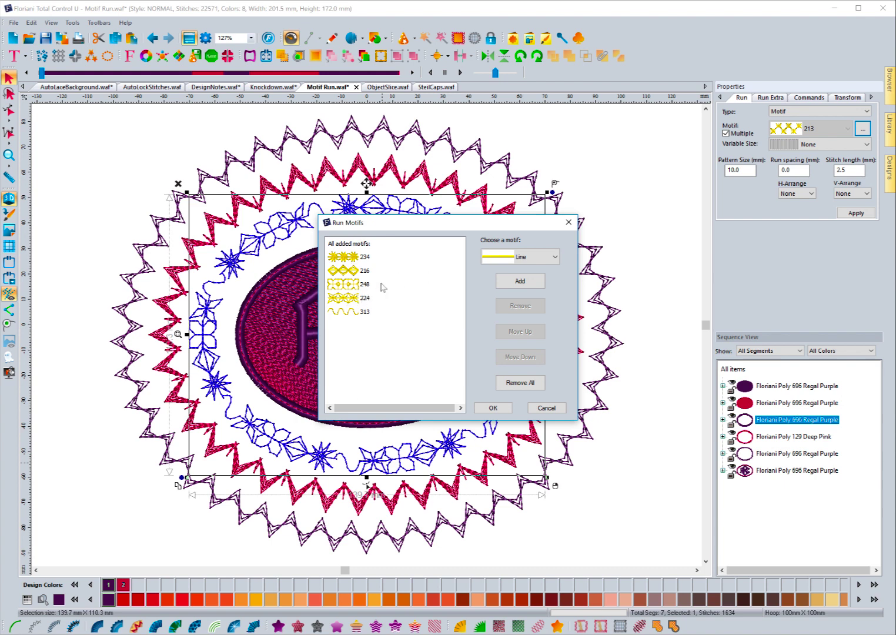
- Remove motifs 313 and 248 from the star ring's motif list
left_click(343, 315)
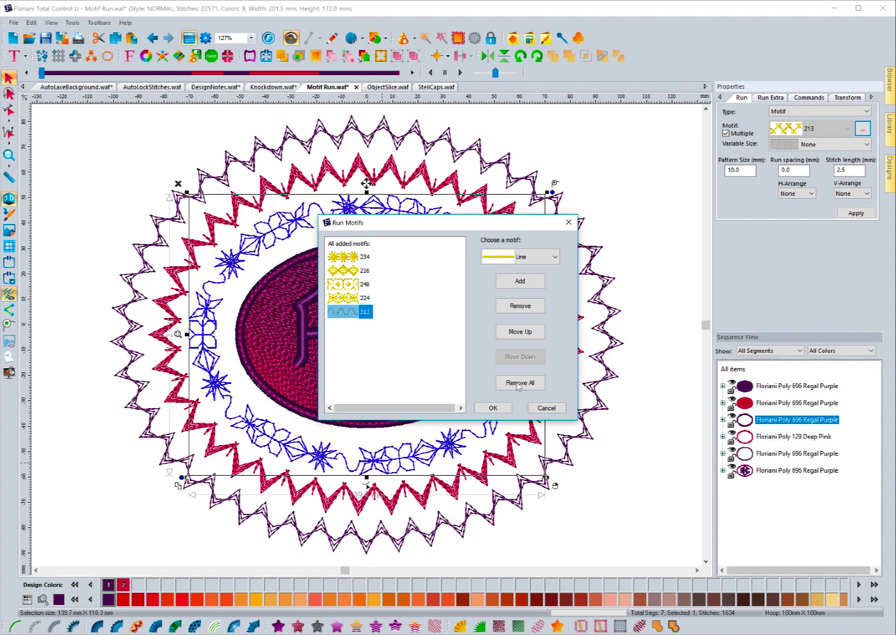
left_click(518, 308)
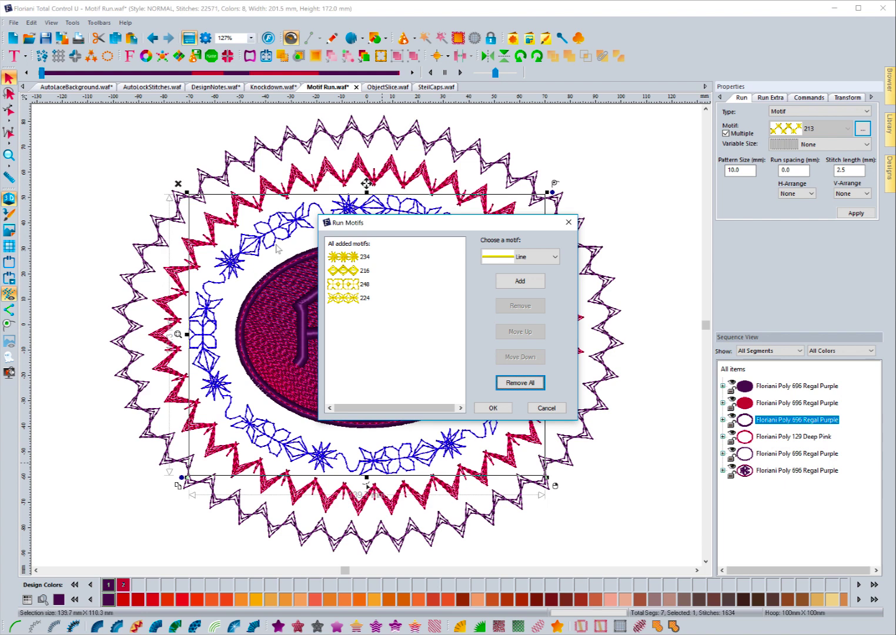
left_click(343, 287)
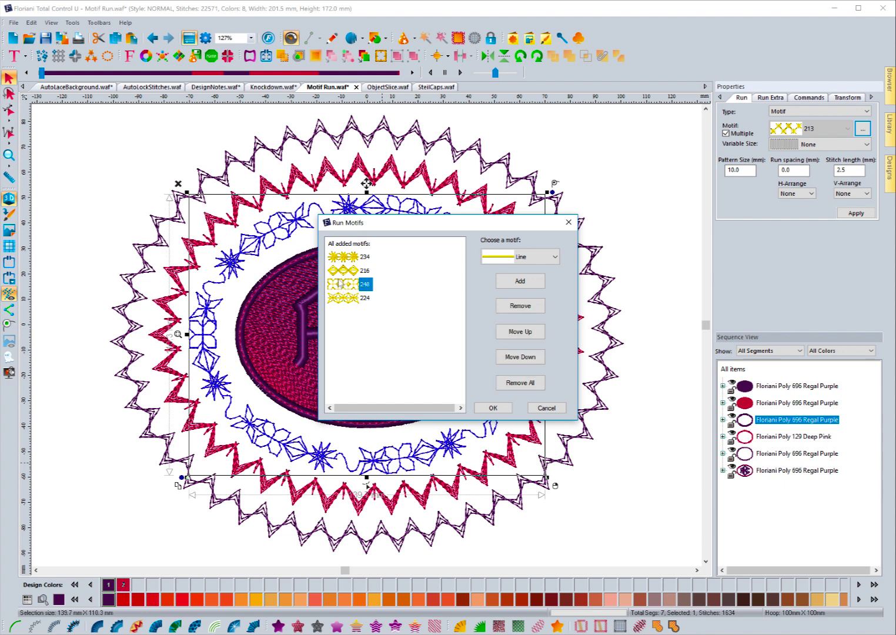
left_click(528, 311)
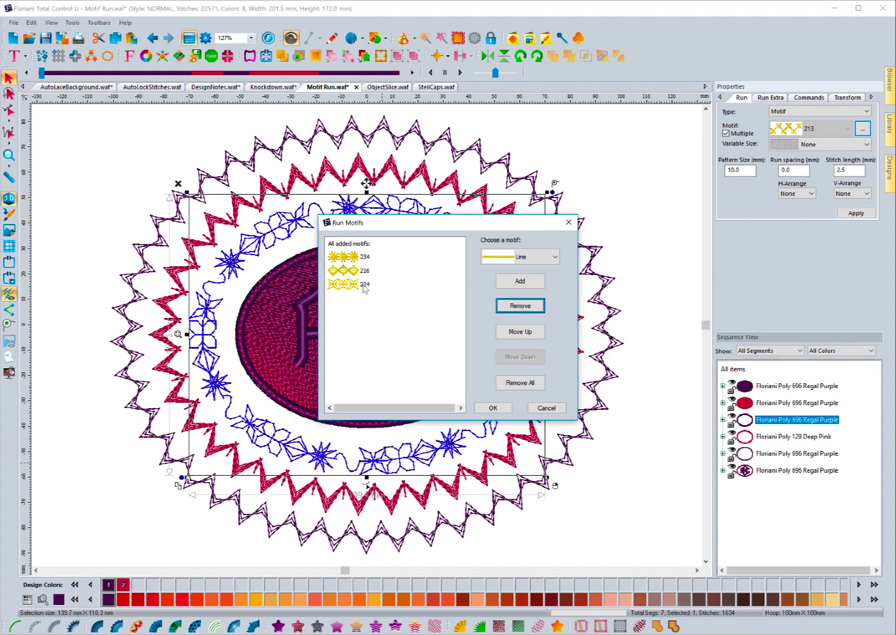
- Add motif 204 so the list reads 234, 216, 224, 204, and confirm
left_click(542, 261)
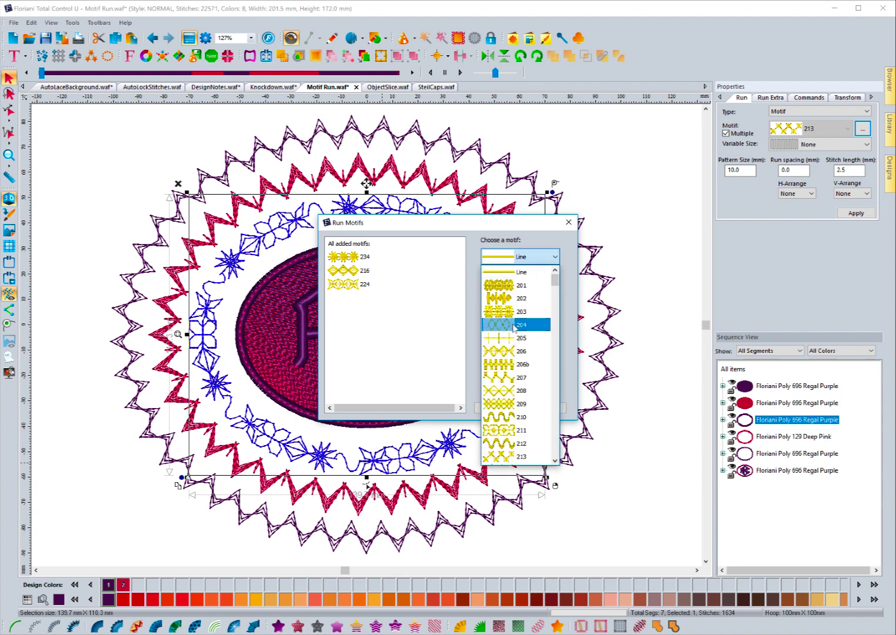
left_click(518, 326)
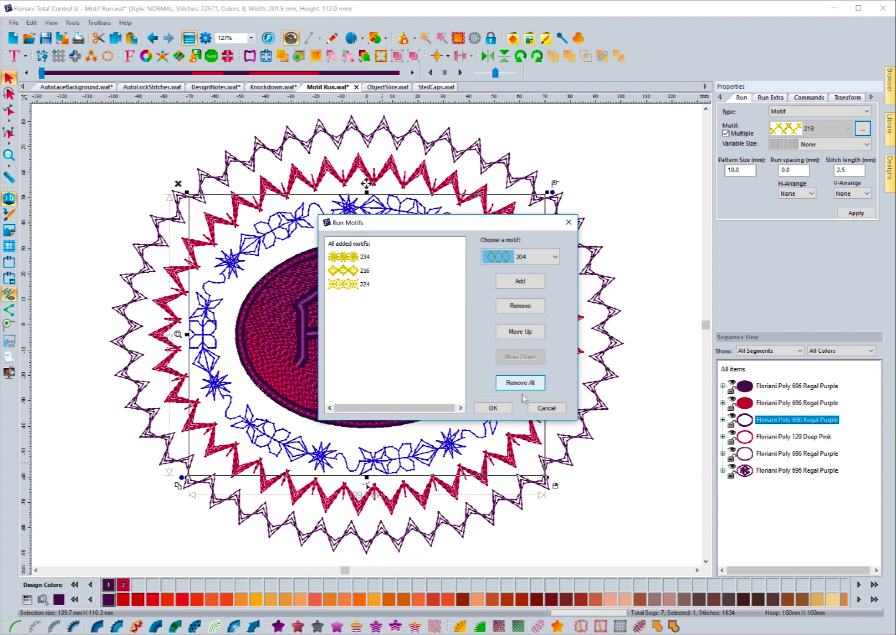
left_click(520, 281)
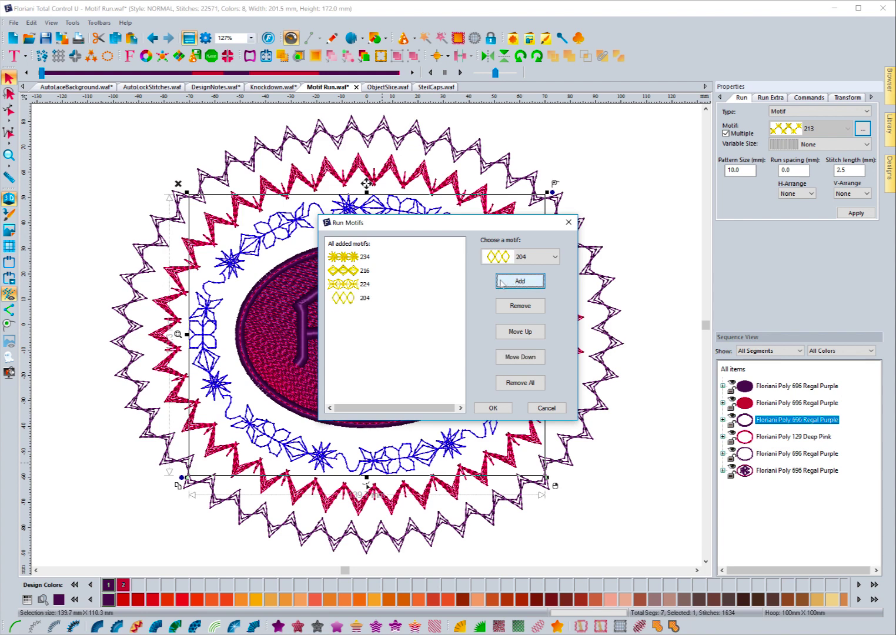
left_click(491, 407)
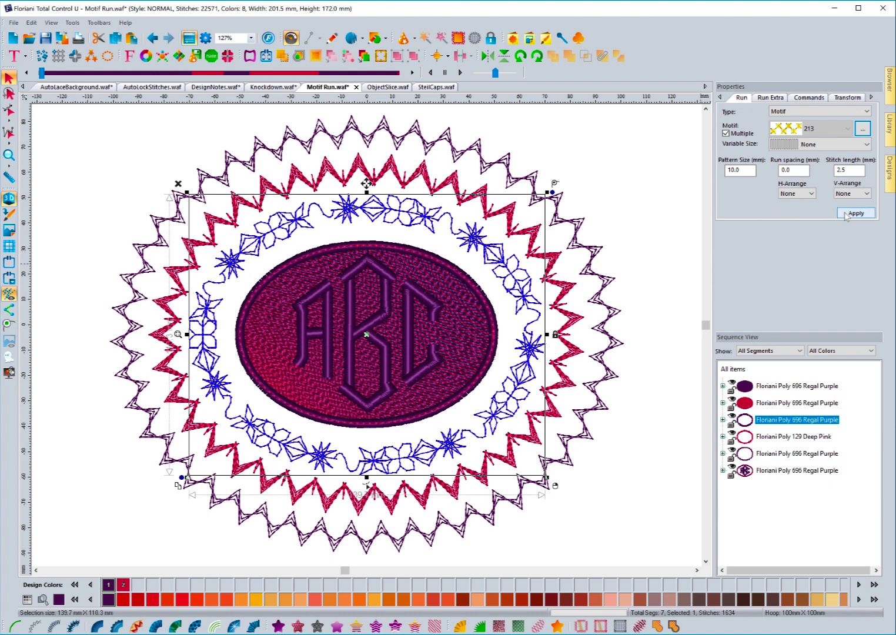
- Apply the 234, 216, 224, 204 sequence to the star ring and deselect it
left_click(845, 214)
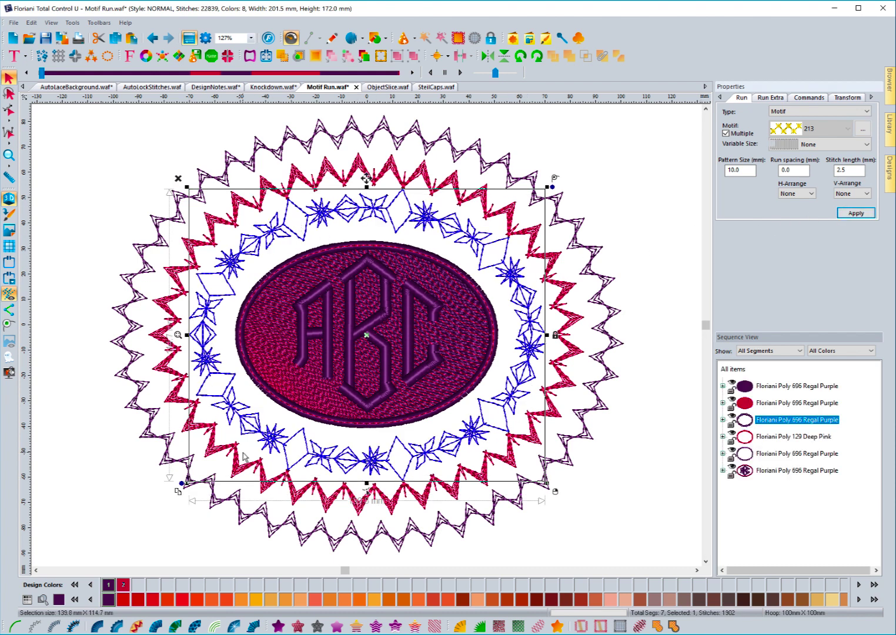
left_click(644, 350)
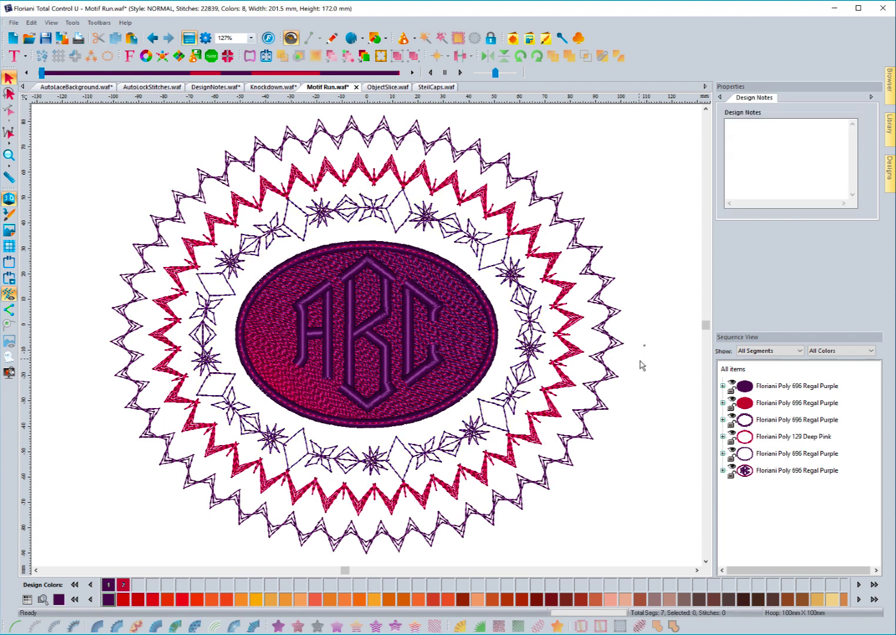
- Select the red zigzag ring and enable Multiple motifs for it
left_click(553, 374)
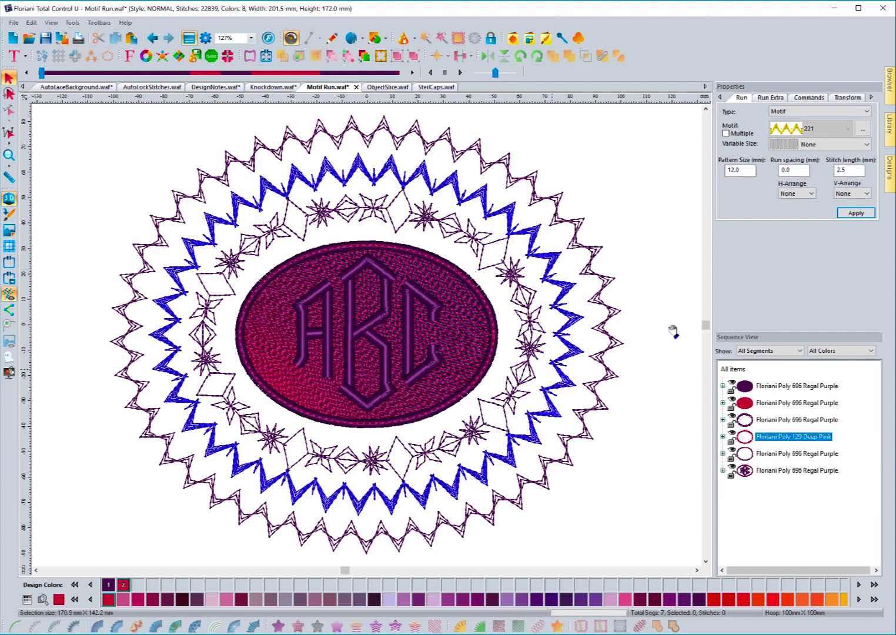
left_click(726, 132)
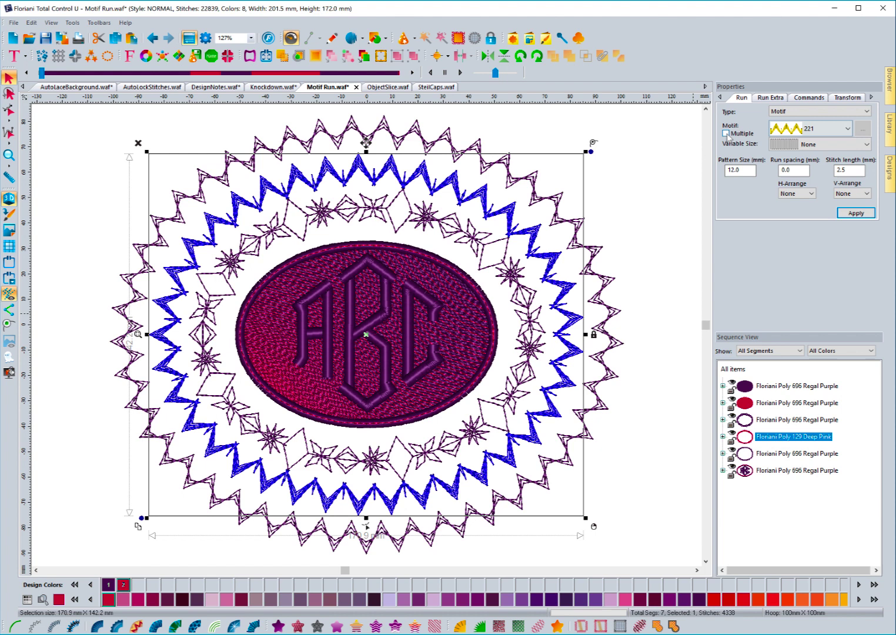
left_click(862, 128)
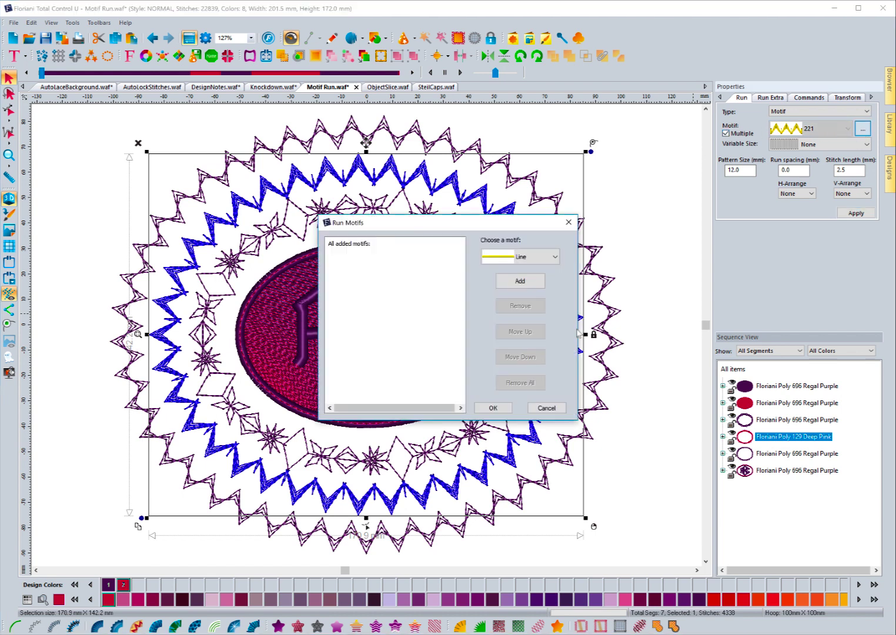
- Add motifs 207 and 220 to the zigzag ring's Run Motifs list and confirm
left_click(539, 260)
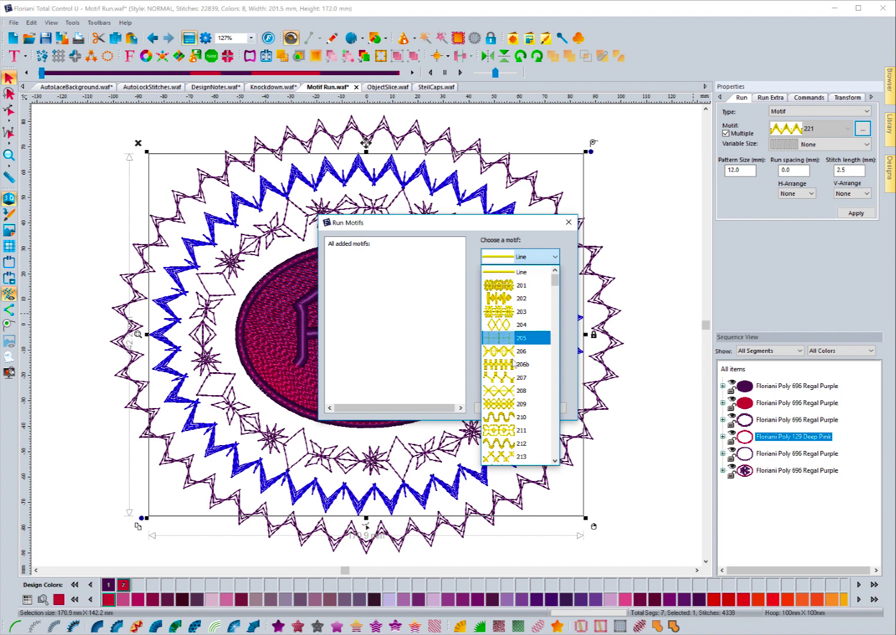
left_click(510, 378)
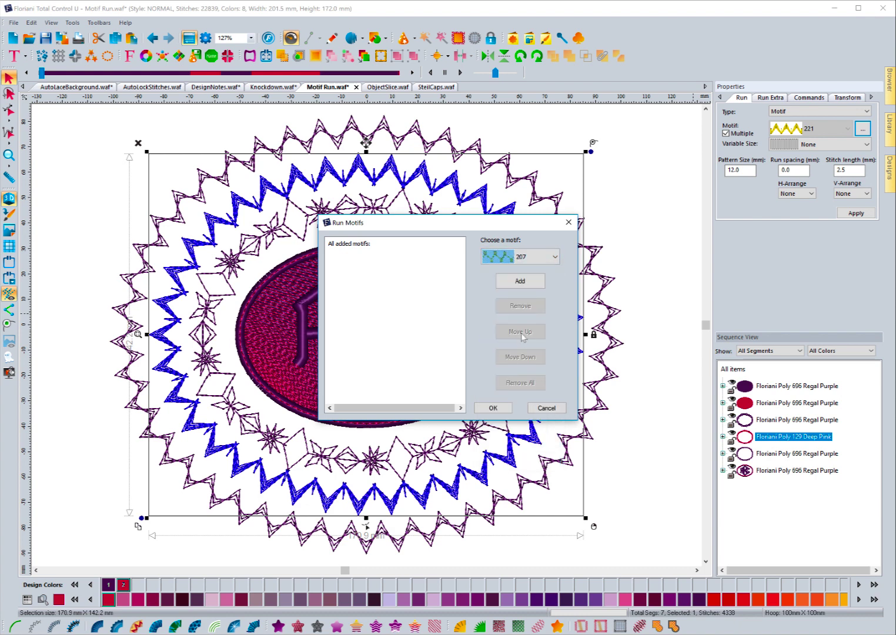
left_click(525, 281)
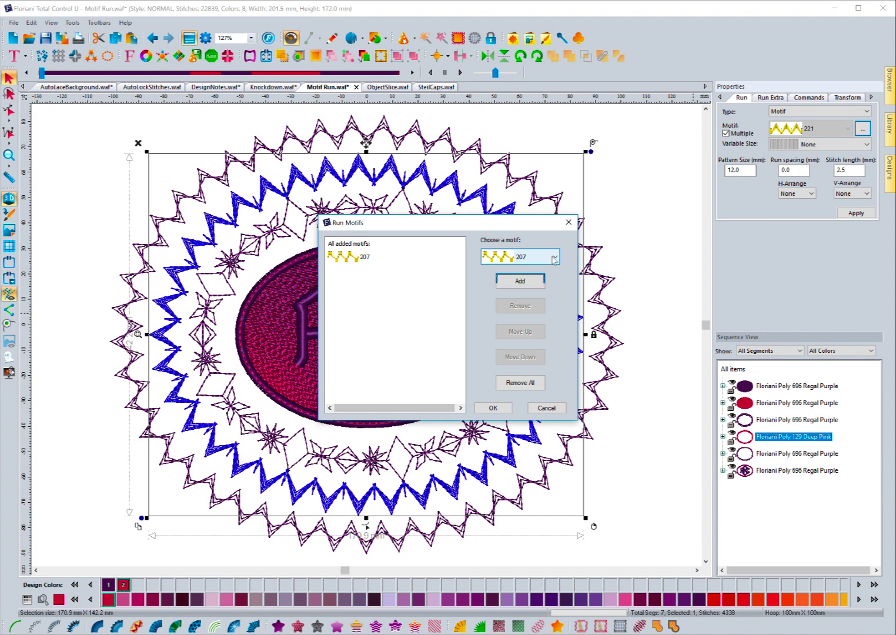
left_click(553, 259)
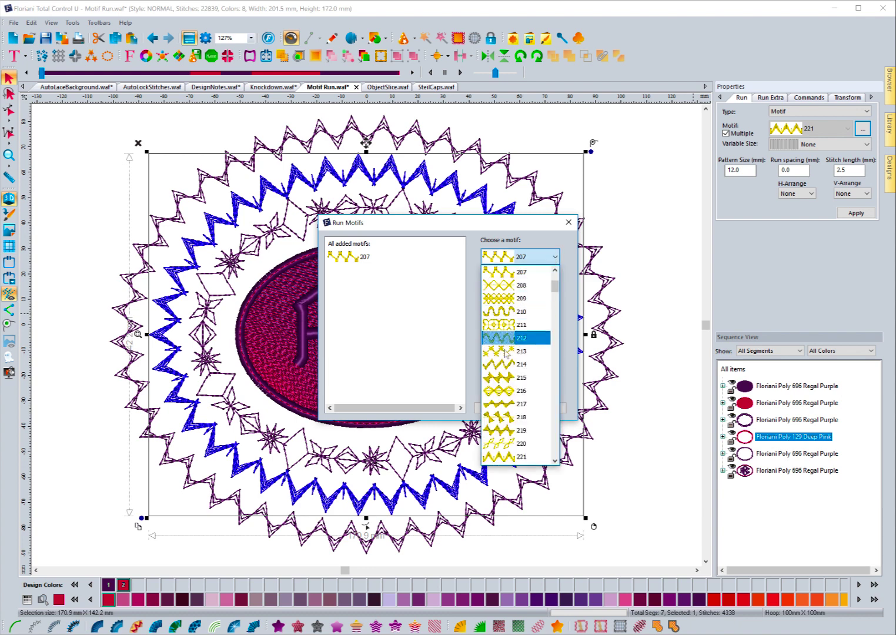
left_click(505, 443)
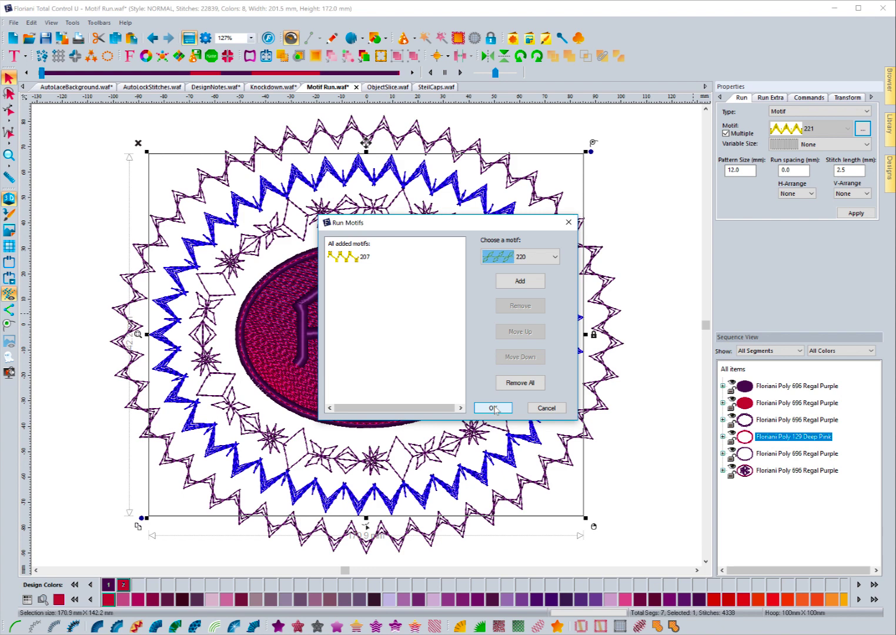
left_click(520, 281)
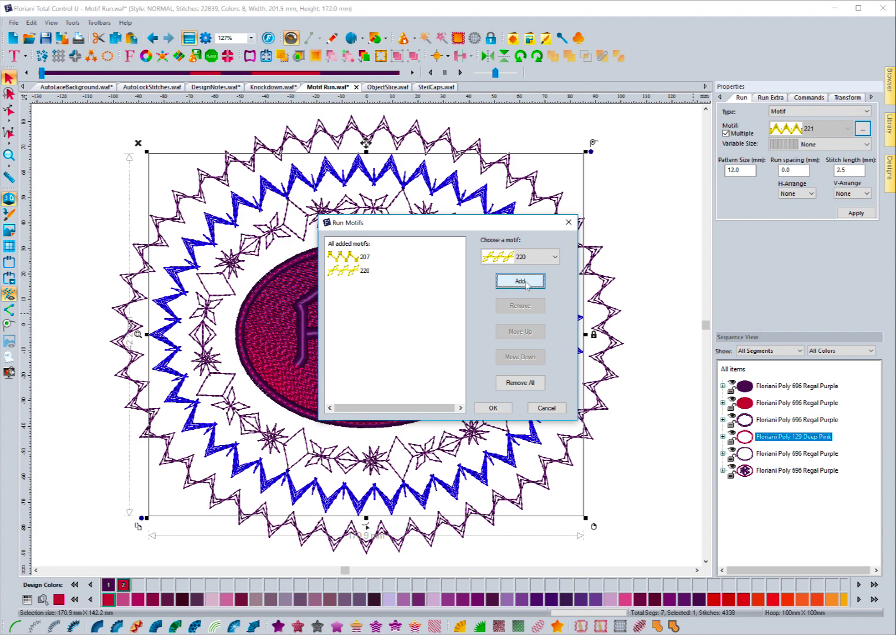
left_click(492, 409)
- Apply the 207 and 220 motifs to the zigzag ring and deselect it
left_click(852, 214)
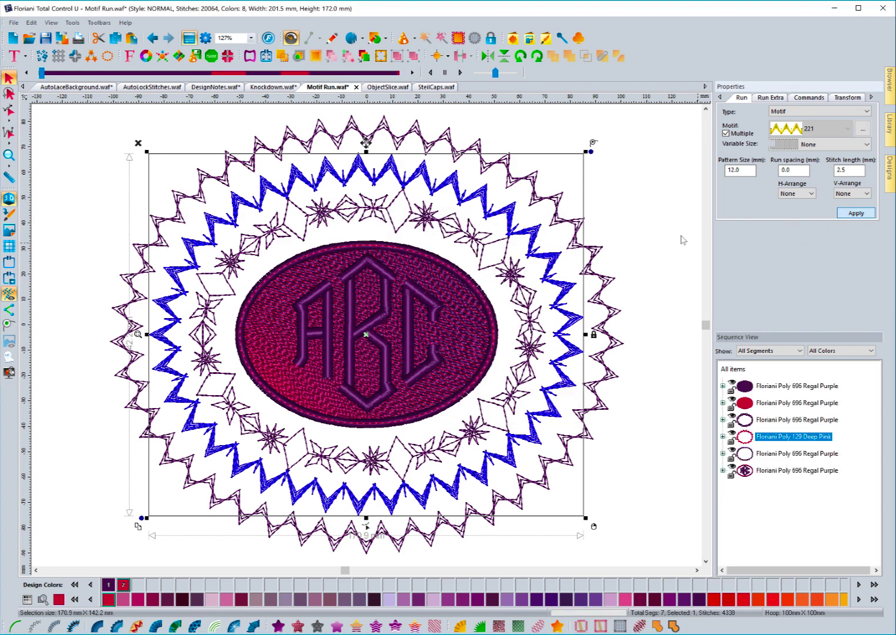
left_click(653, 217)
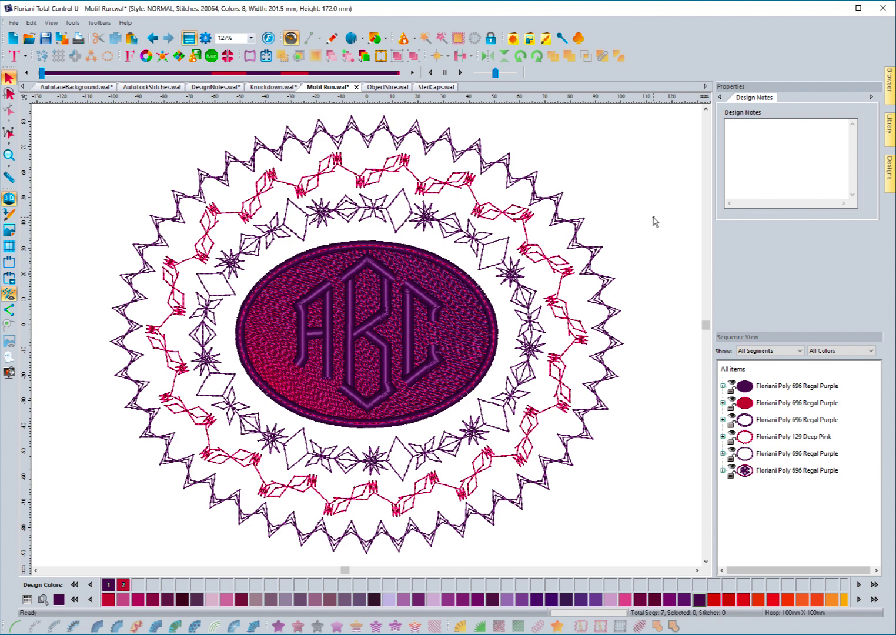